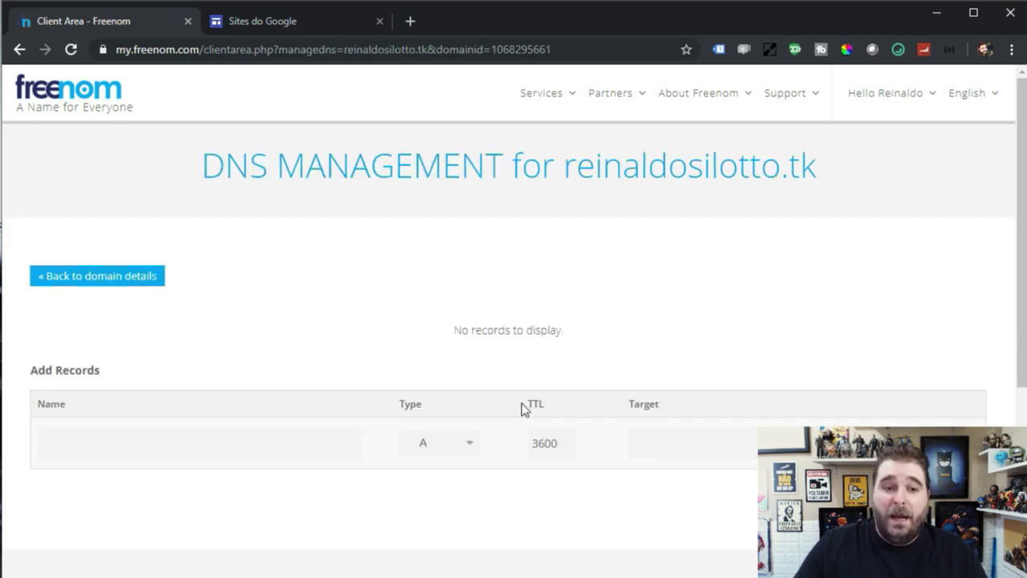
Add a CNAME record named www with the managed .tk domain as its target.
left_click(461, 443)
left_click(447, 495)
left_click(191, 443)
type("www")
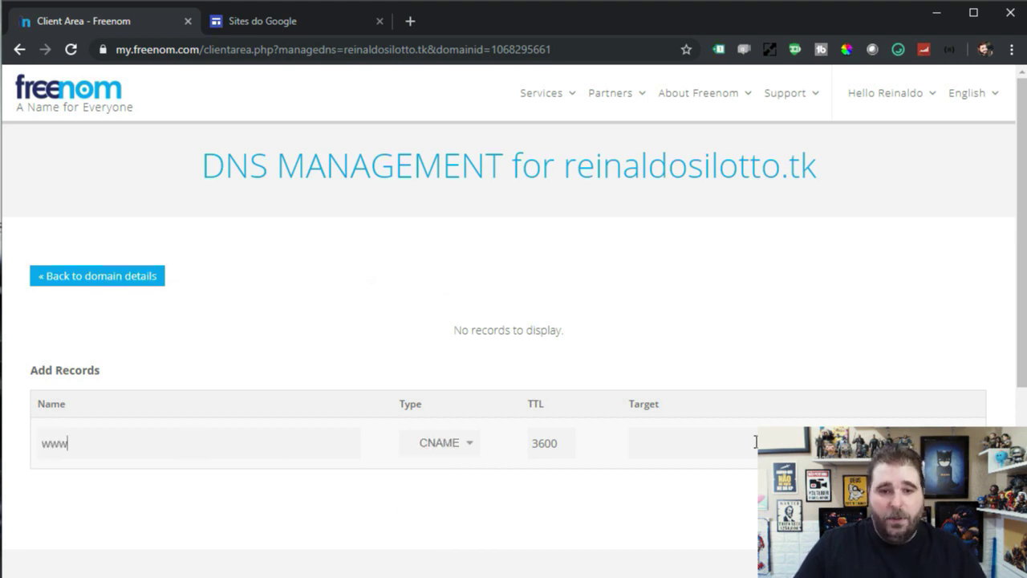
type("r")
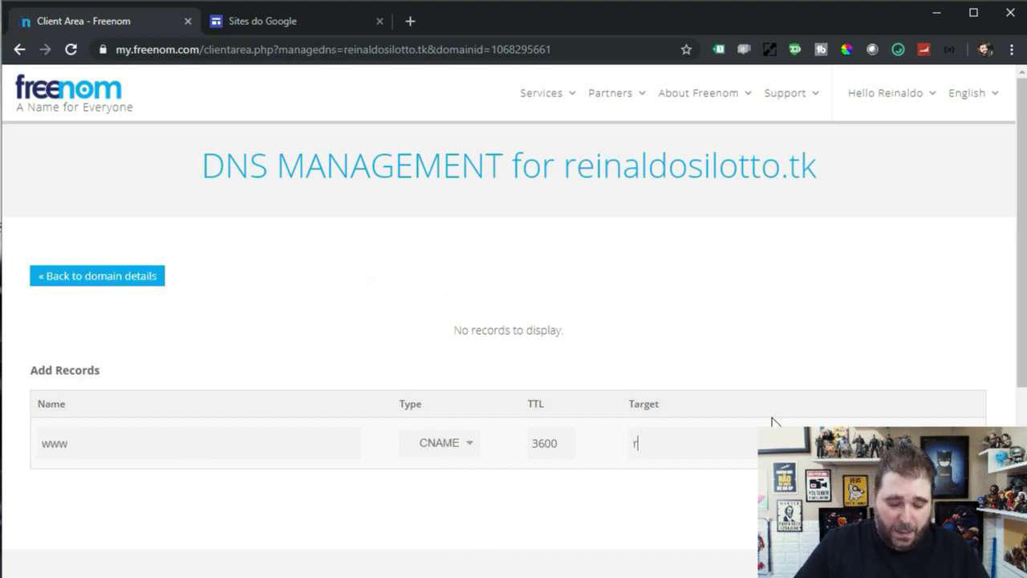
type("einaldosilotto.tk")
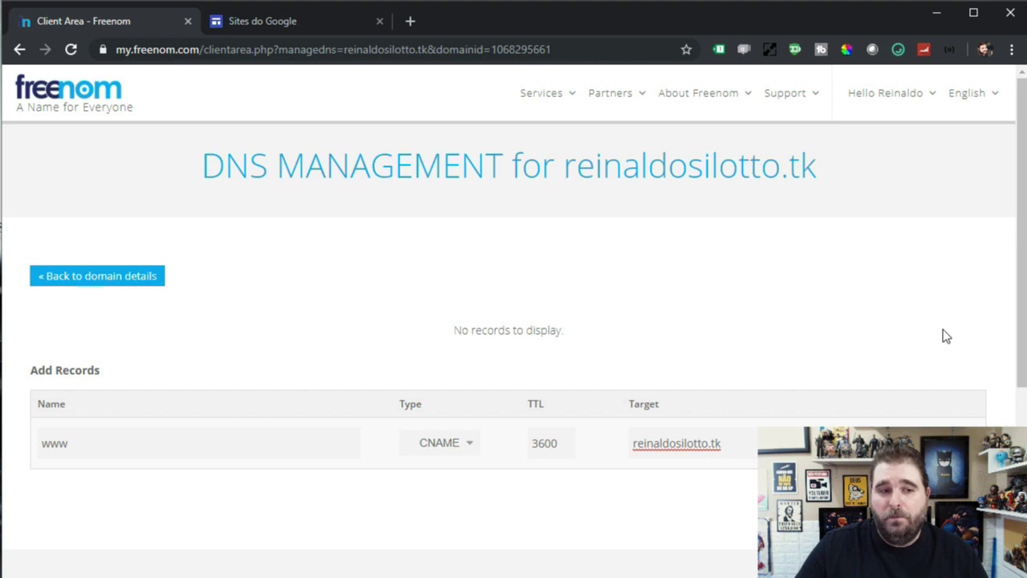
key("Return")
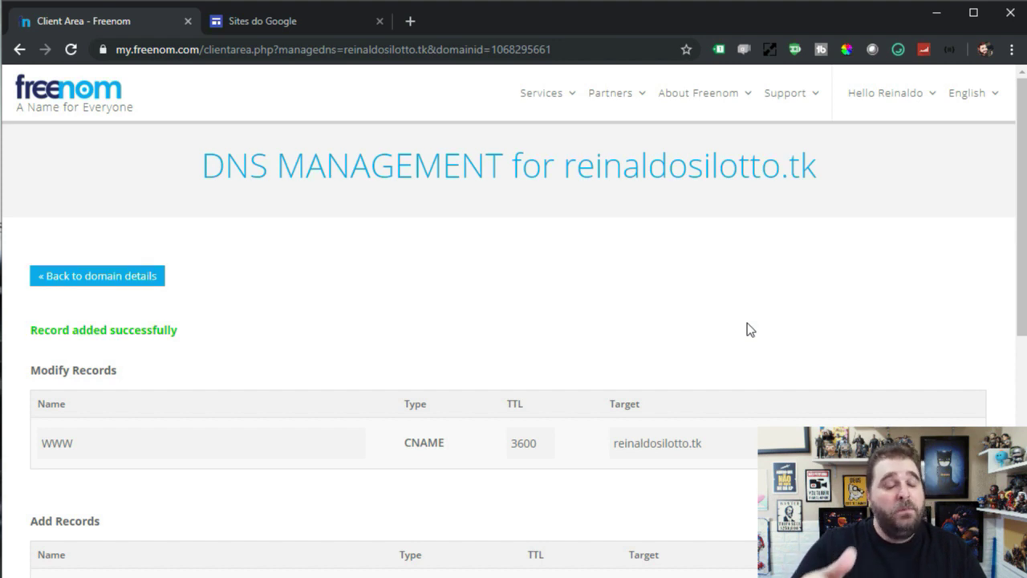
scroll(734, 325, "down", 1)
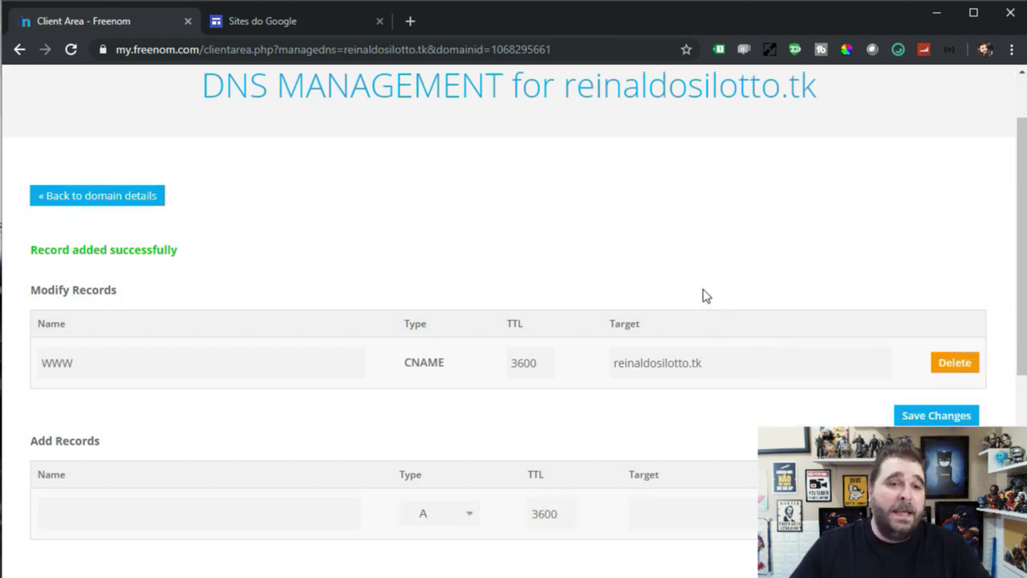
Switch to Google Sites and open the Domínio Grátis site for editing.
left_click(296, 29)
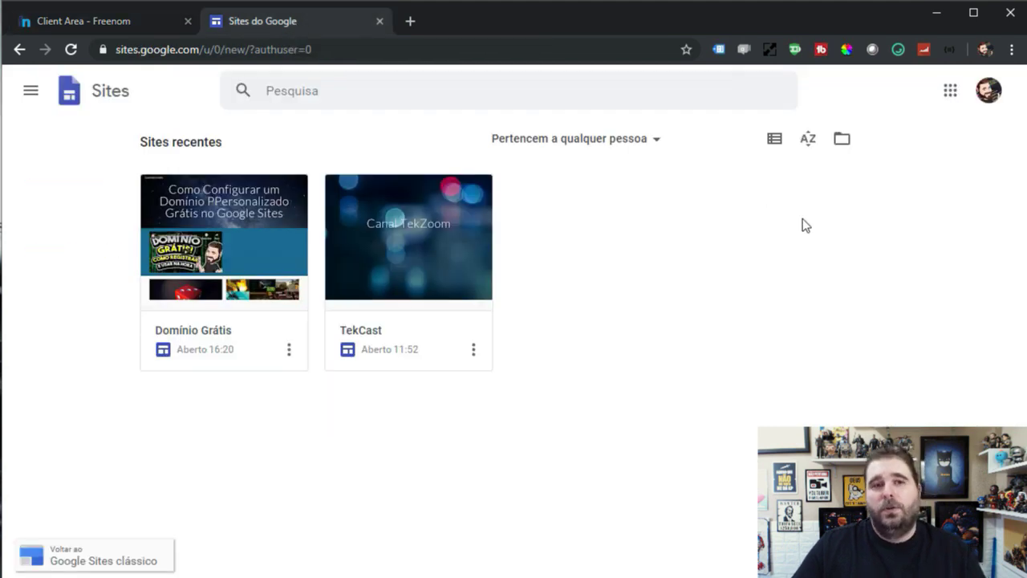
left_click(227, 224)
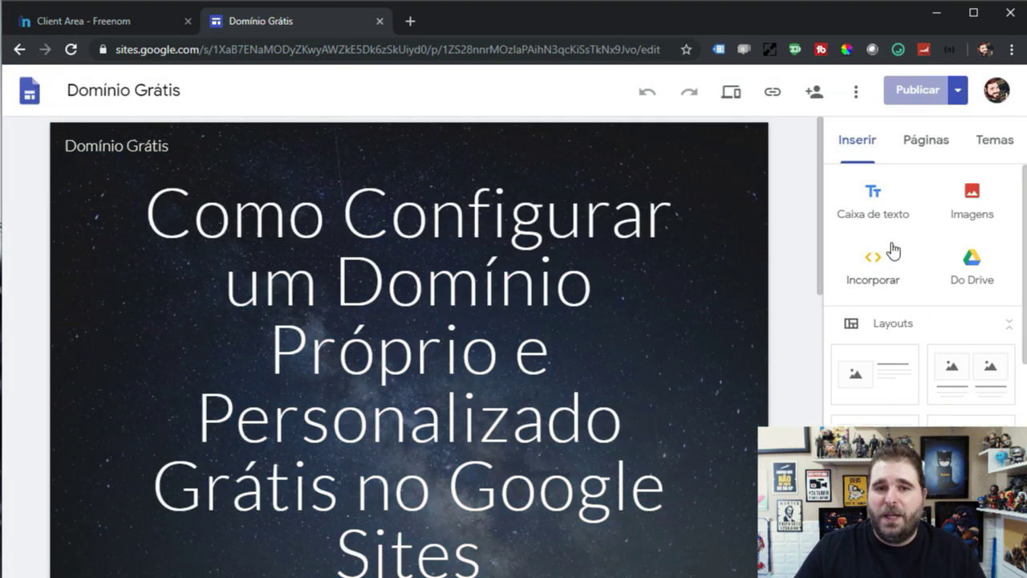
scroll(605, 290, "down", 9)
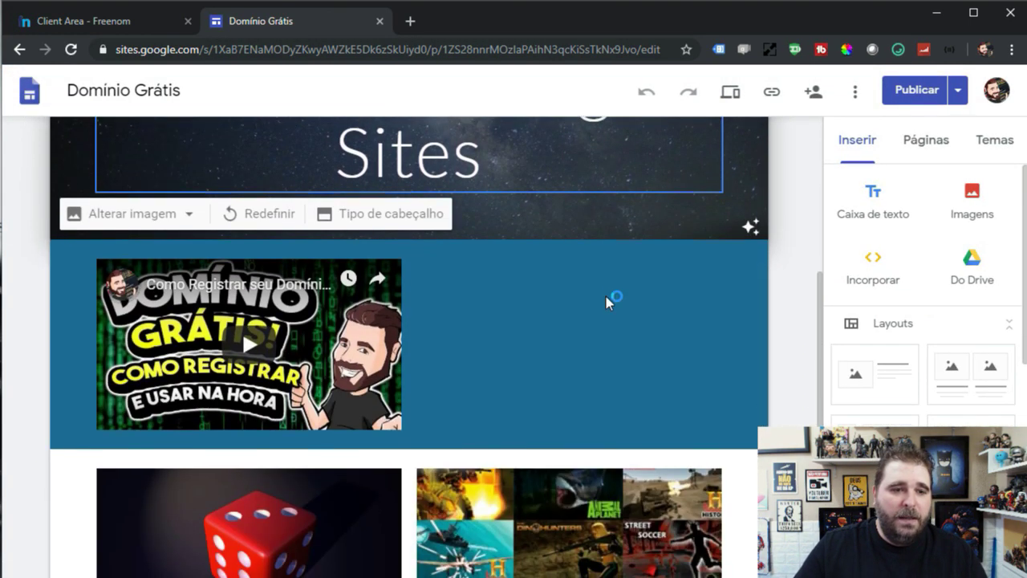
scroll(608, 300, "up", 10)
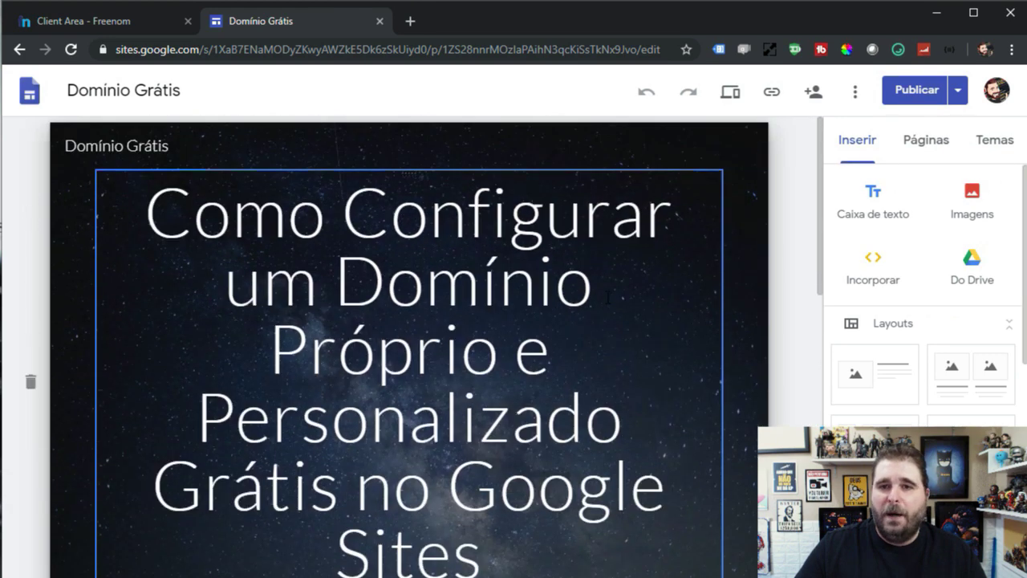
left_click(852, 103)
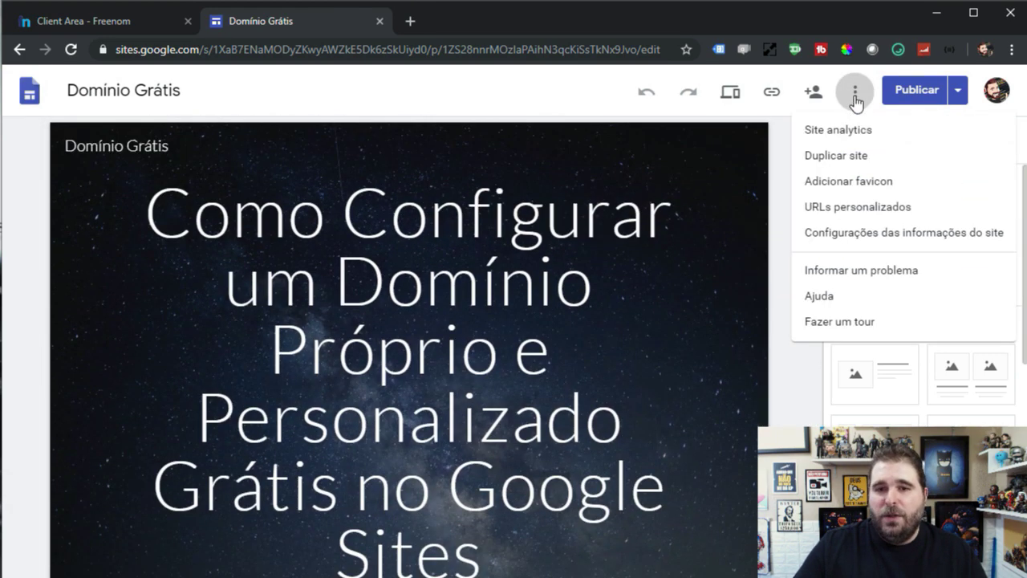
left_click(853, 209)
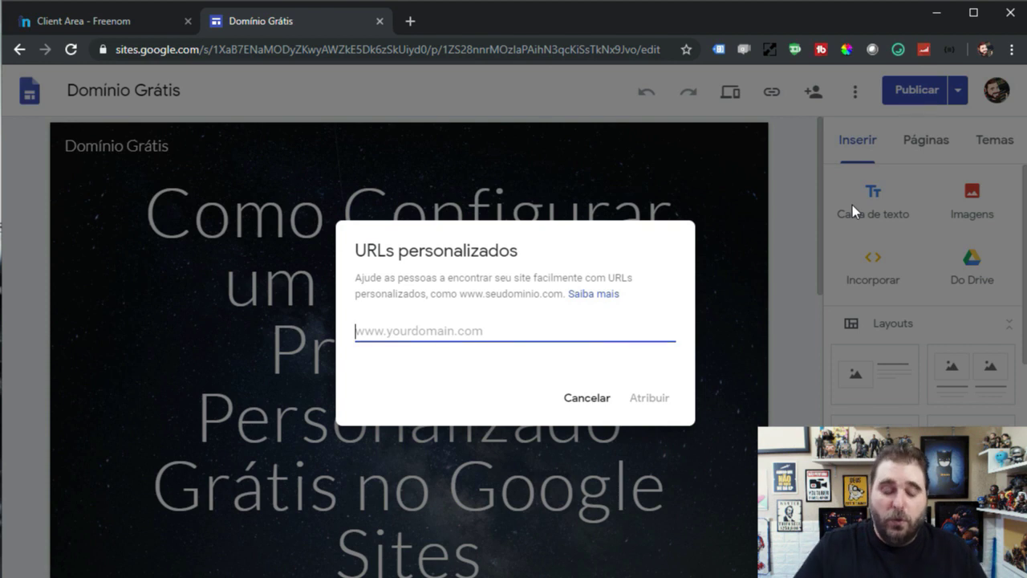
type("www.")
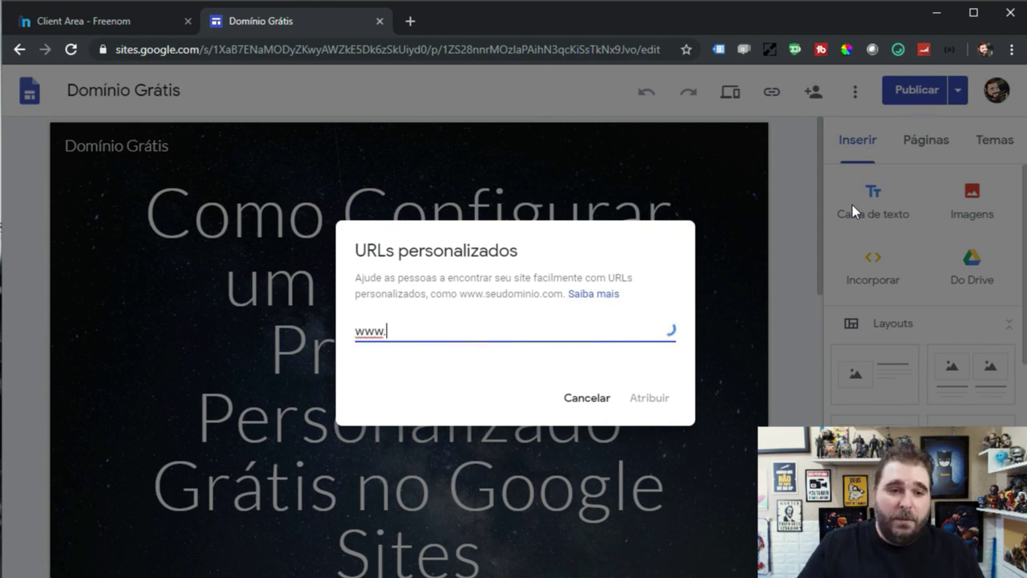
type("reinaldosilott")
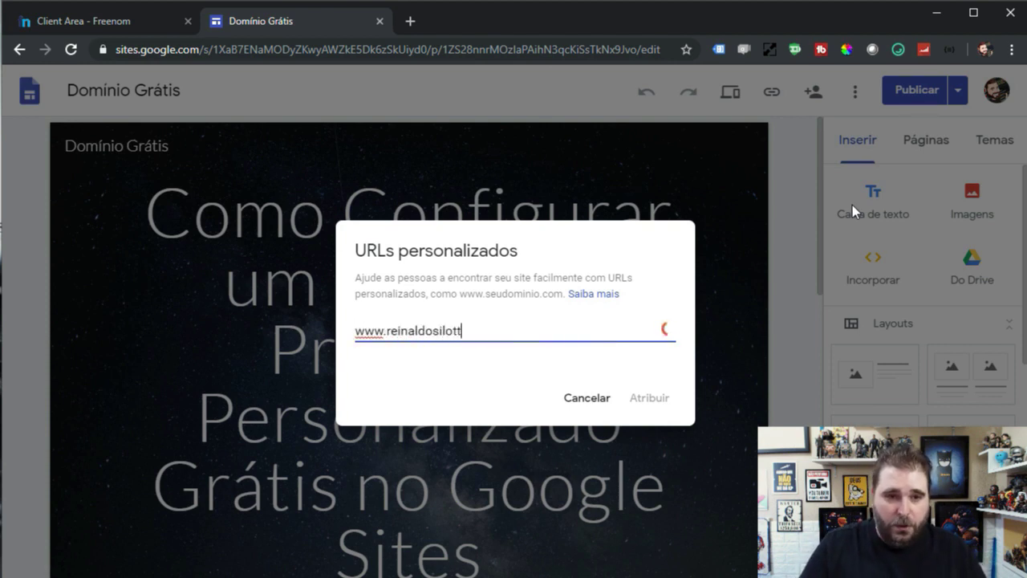
type("o.tk")
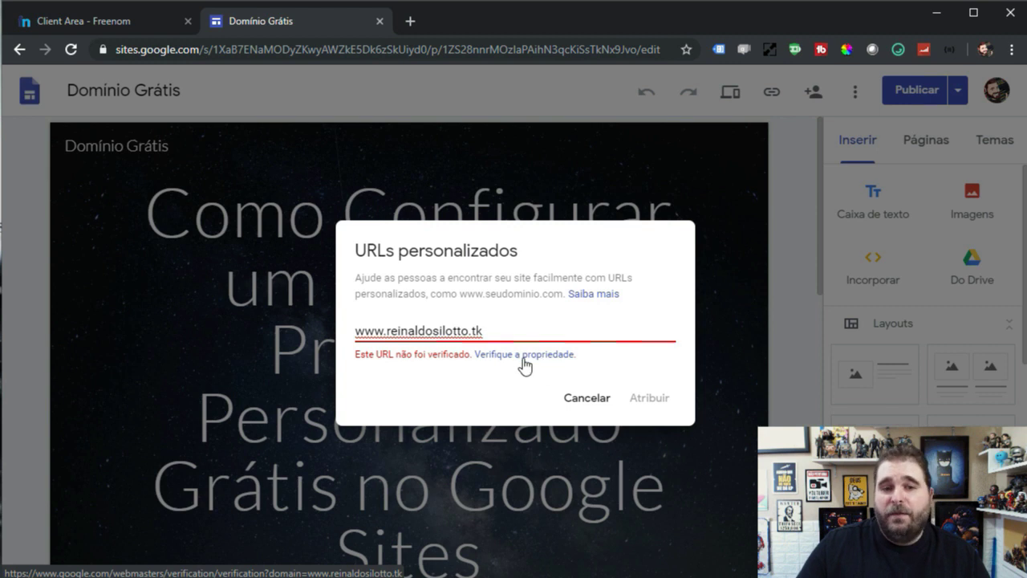
Open the ownership verification for the custom URL and choose 123Reg as the domain provider.
left_click(520, 363)
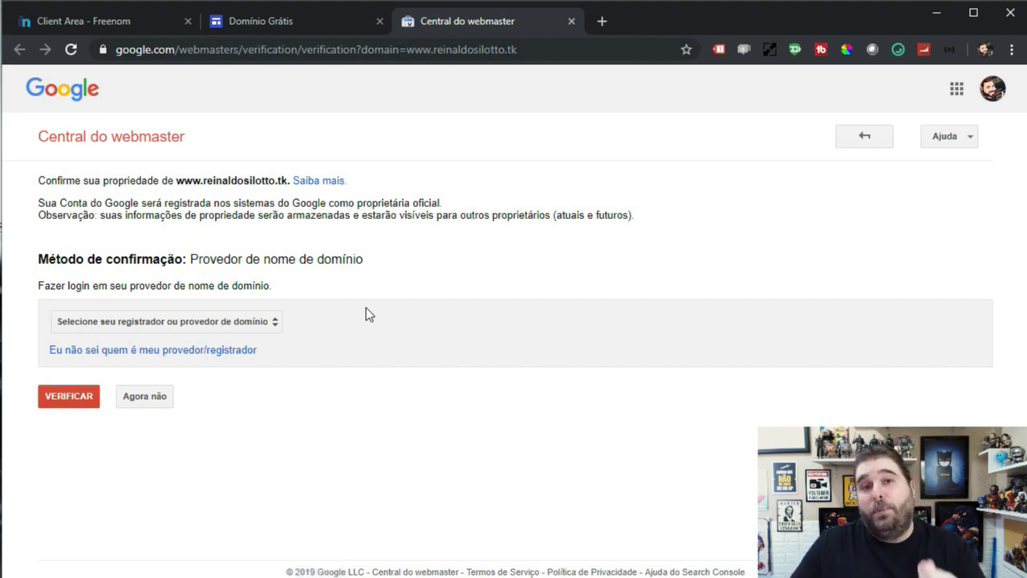
left_click(258, 322)
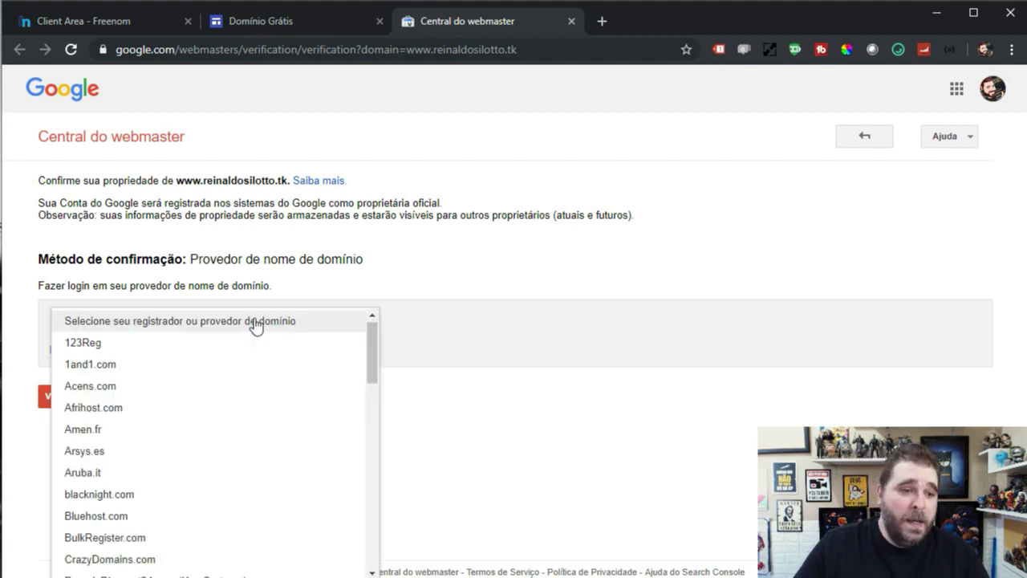
left_click(139, 343)
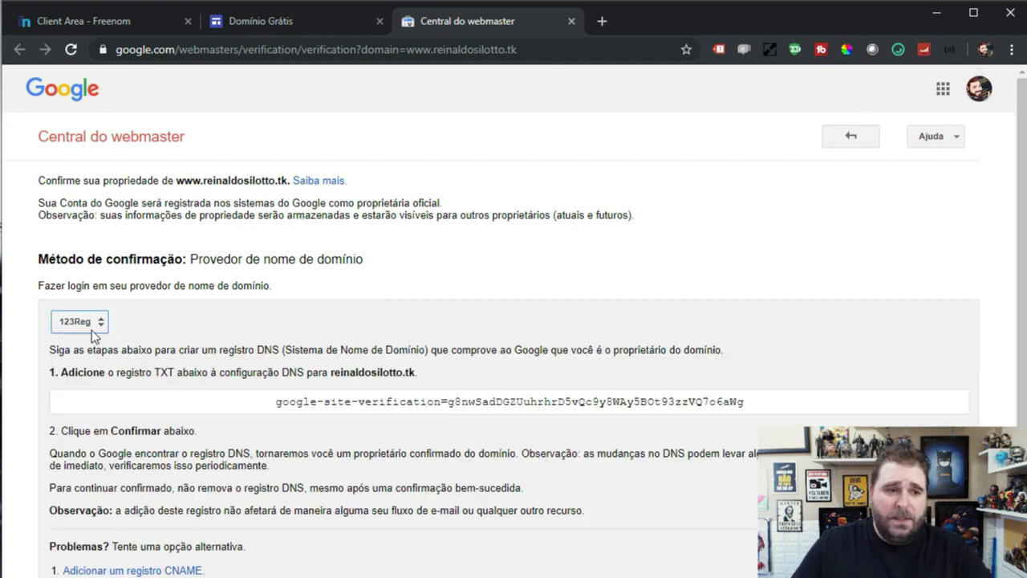
left_click(81, 322)
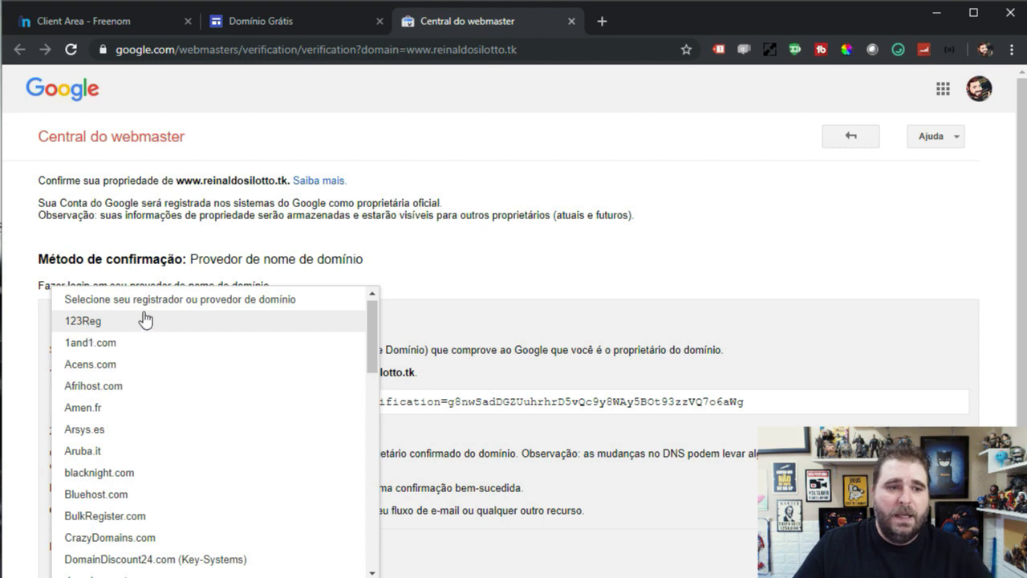
left_click(634, 284)
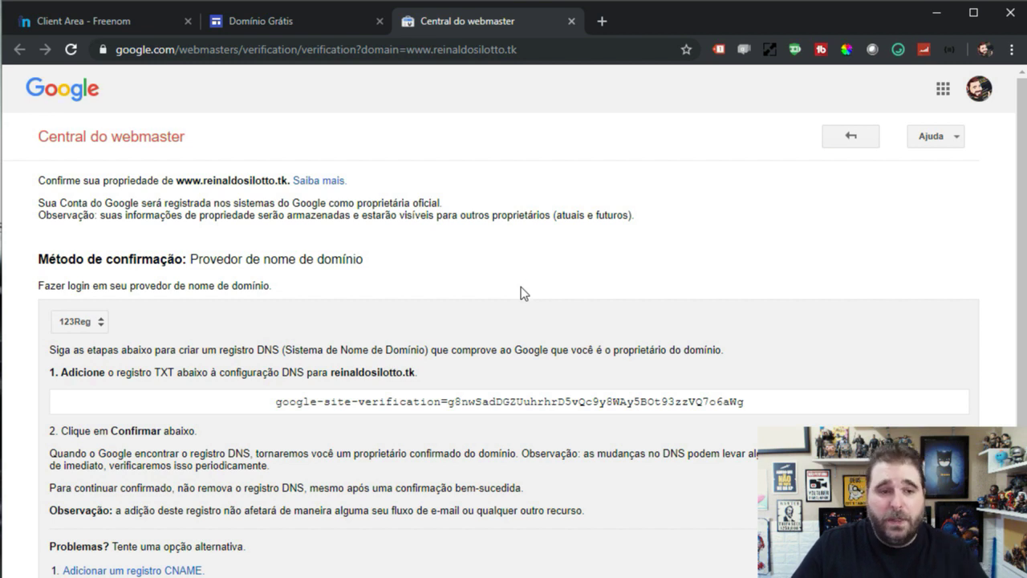
Copy the google-site-verification TXT record value for the domain.
scroll(521, 289, "down", 1)
left_click_drag(754, 323, 270, 323)
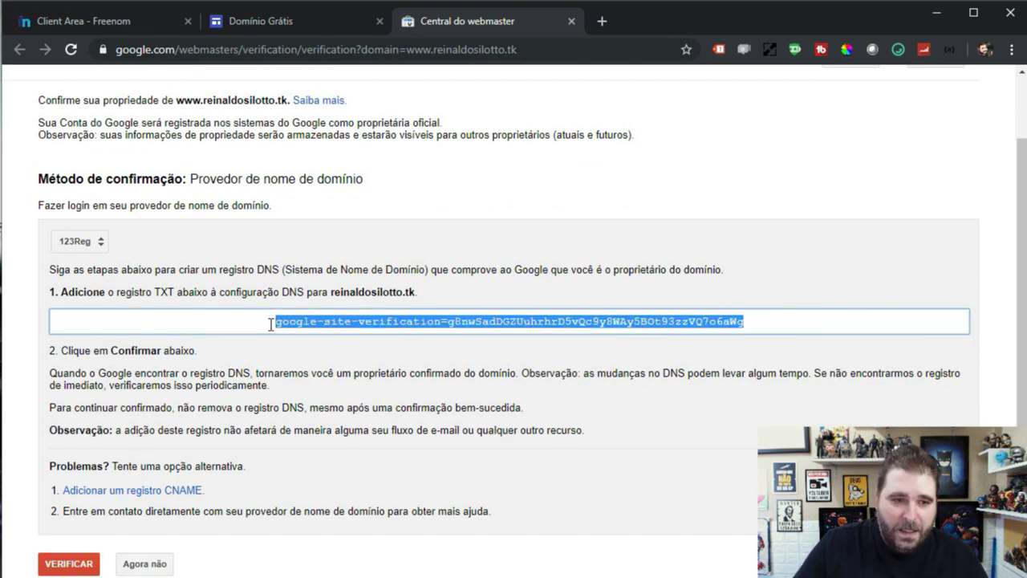
right_click(300, 321)
left_click(321, 336)
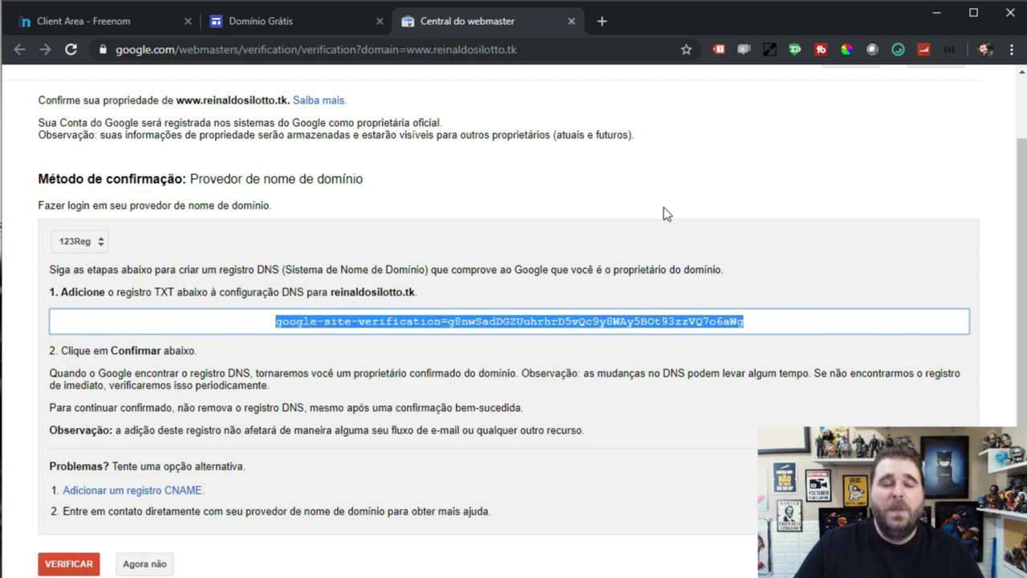
Switch to Freenom and add an unnamed TXT record with the copied Google verification token as its target.
left_click(97, 24)
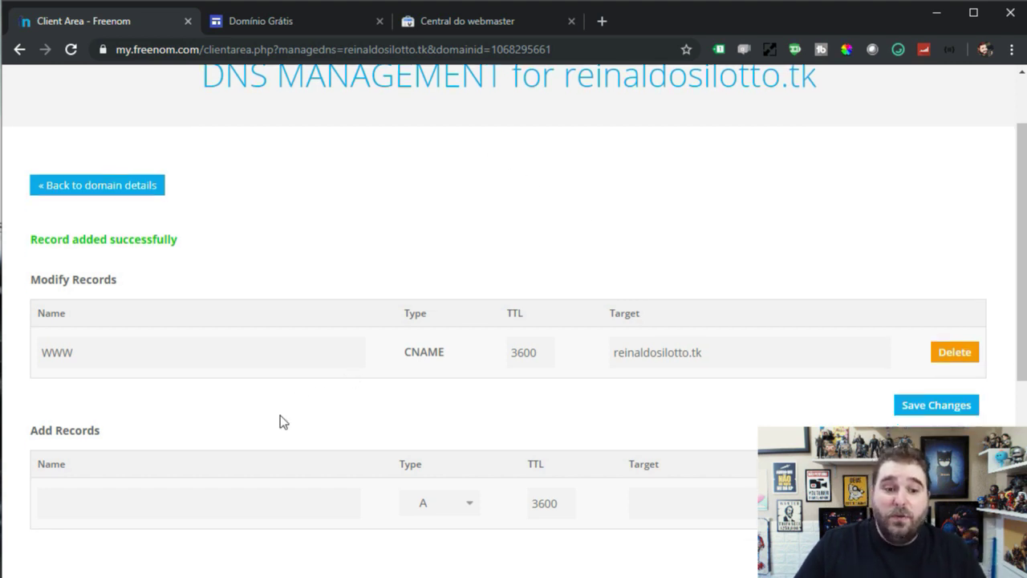
scroll(382, 436, "down", 1)
left_click(430, 433)
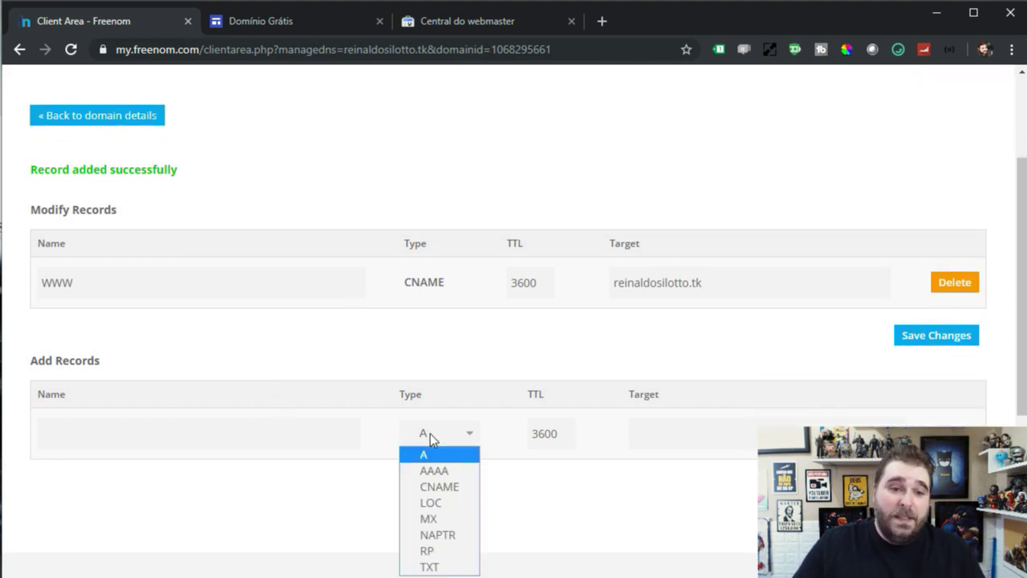
left_click(430, 568)
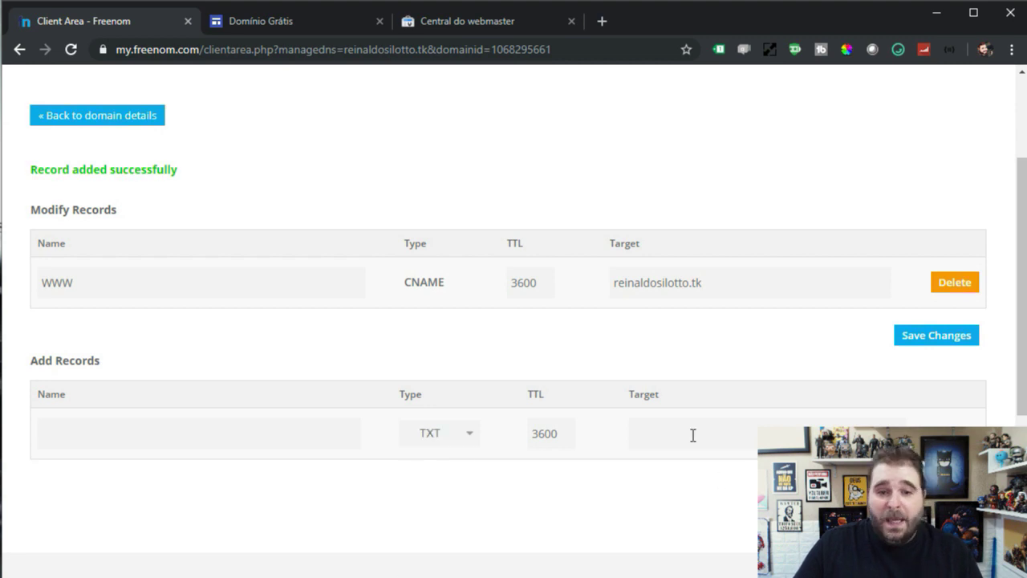
left_click(669, 437)
key("ctrl+v")
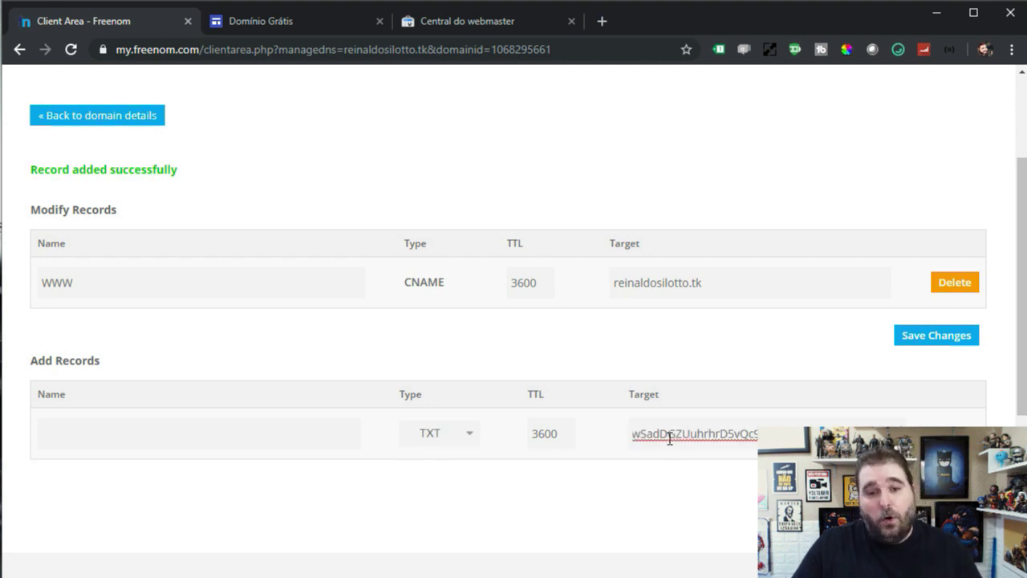
left_click(468, 20)
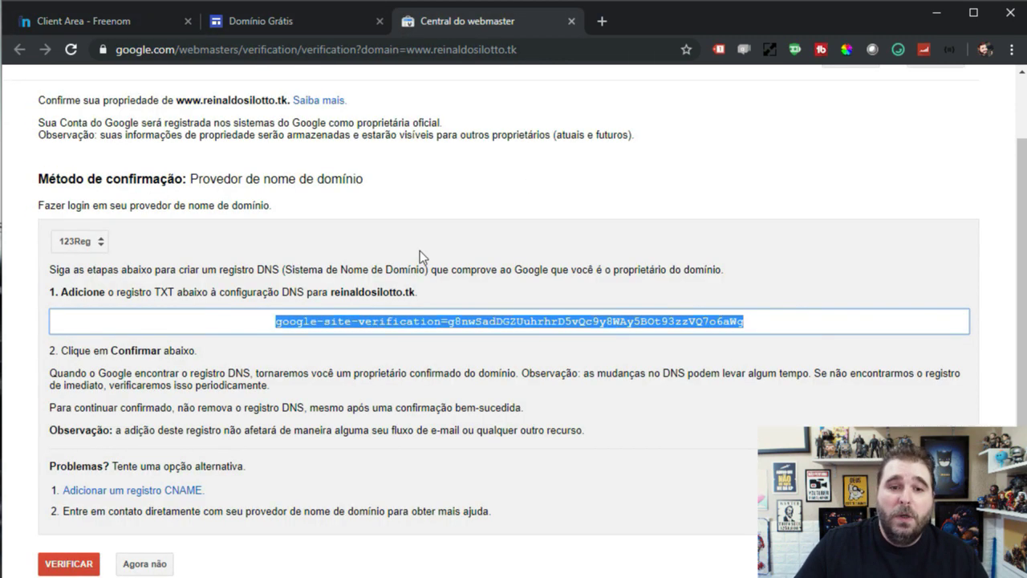
left_click(107, 22)
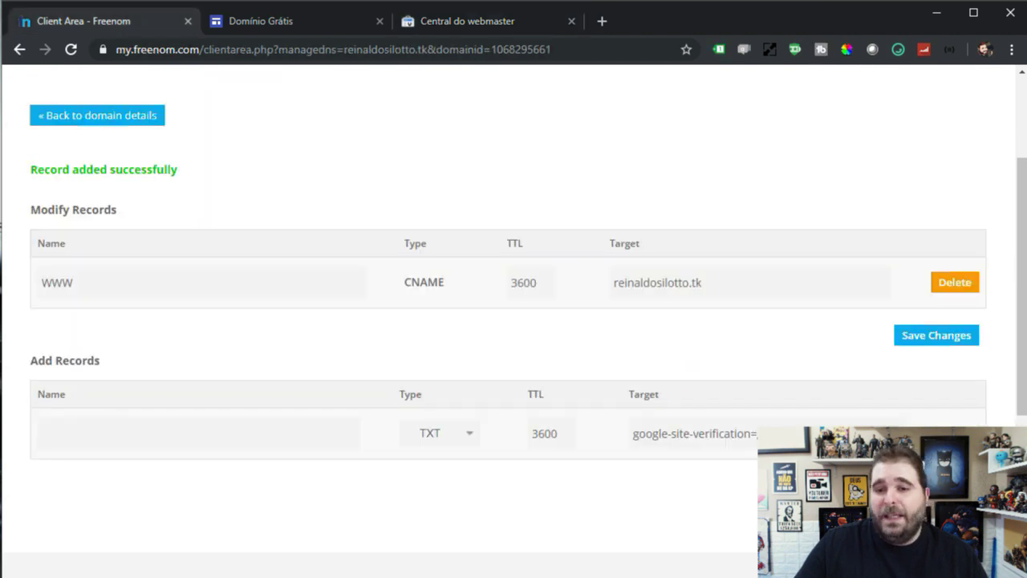
left_click(936, 485)
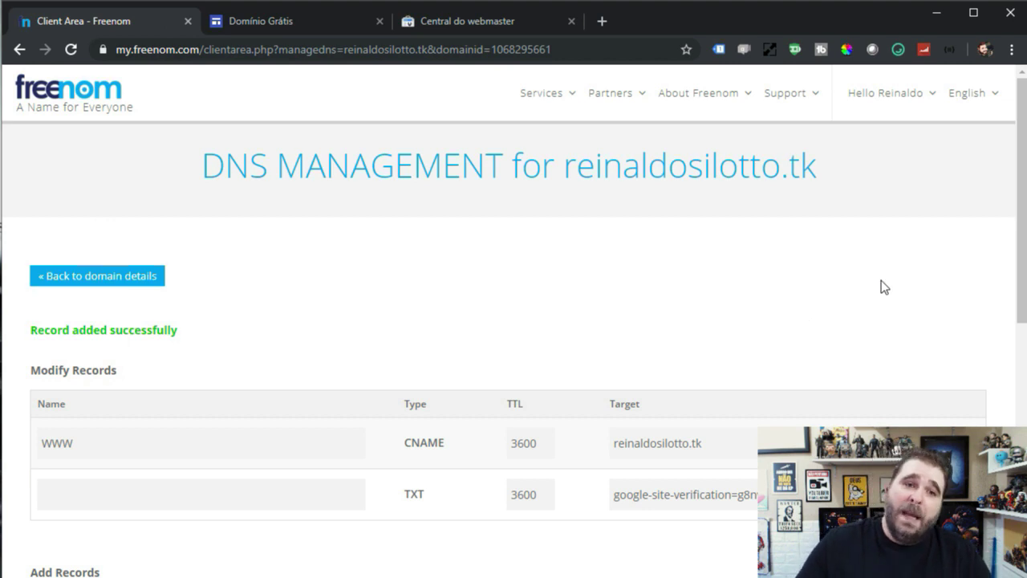
Return to Google's Central do webmaster, submit the domain ownership verification and reload the page.
left_click(483, 23)
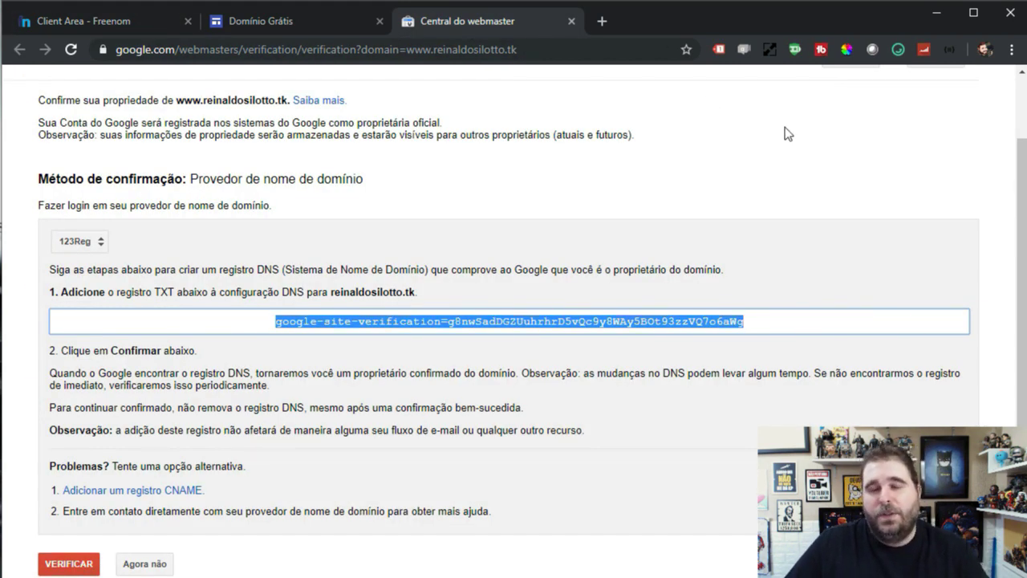
scroll(704, 186, "down", 1)
scroll(704, 186, "down", 1)
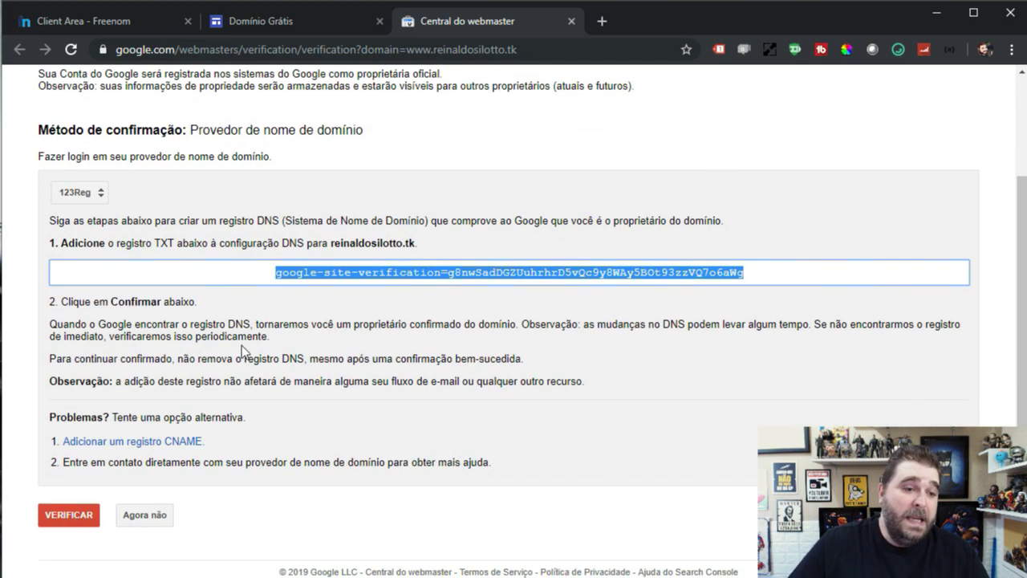
left_click(65, 517)
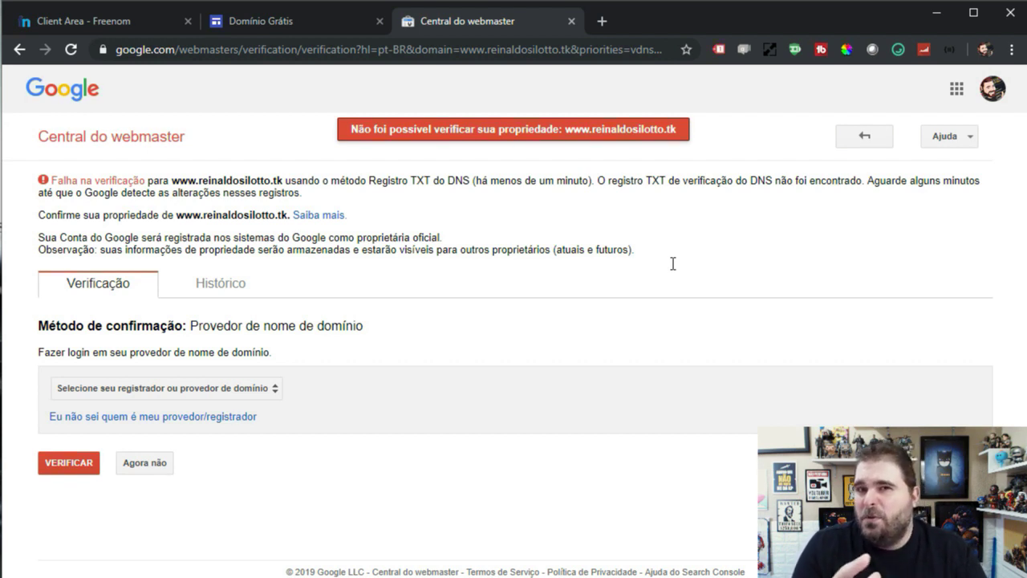
key("F5")
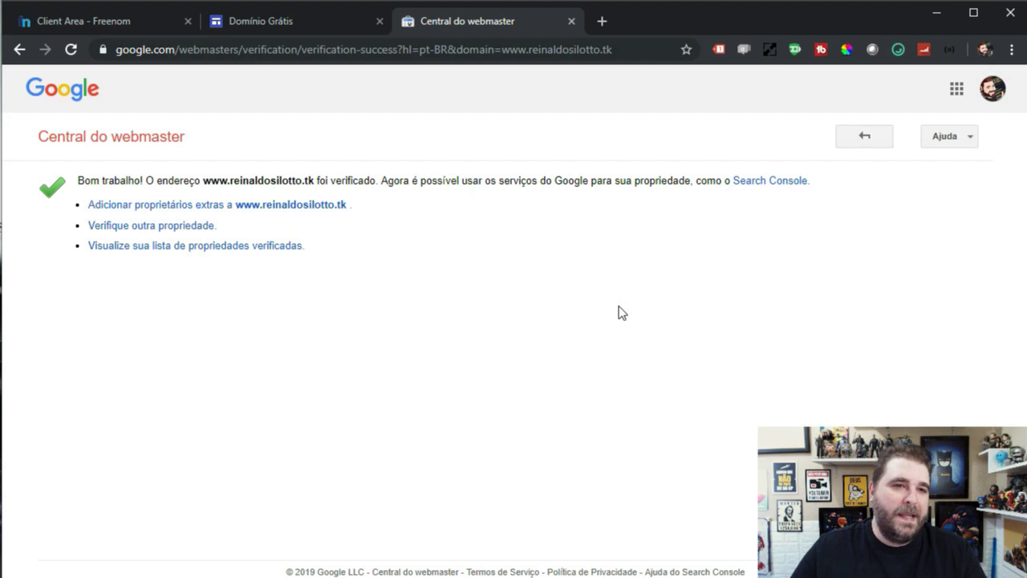
left_click(249, 22)
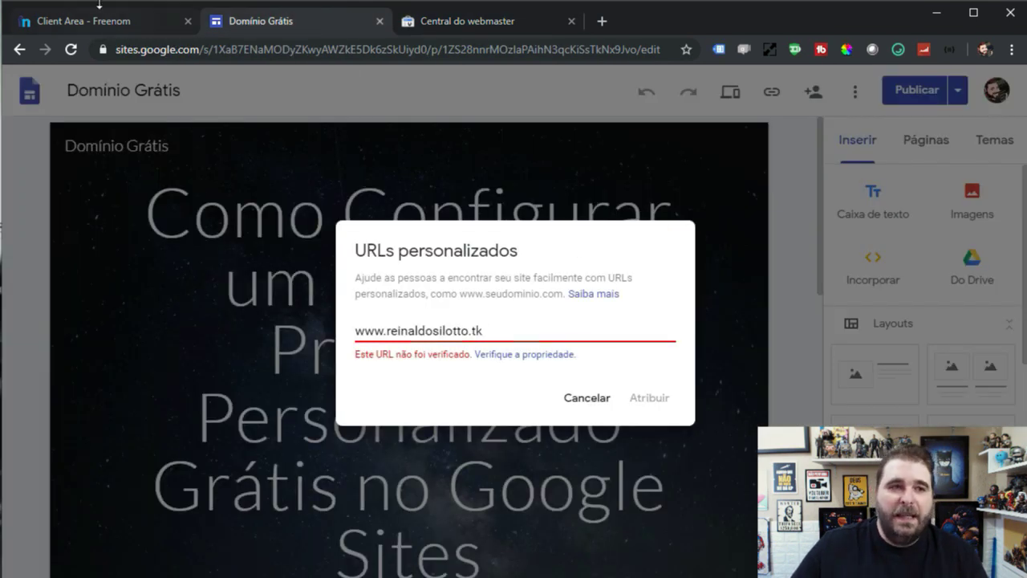
left_click(107, 24)
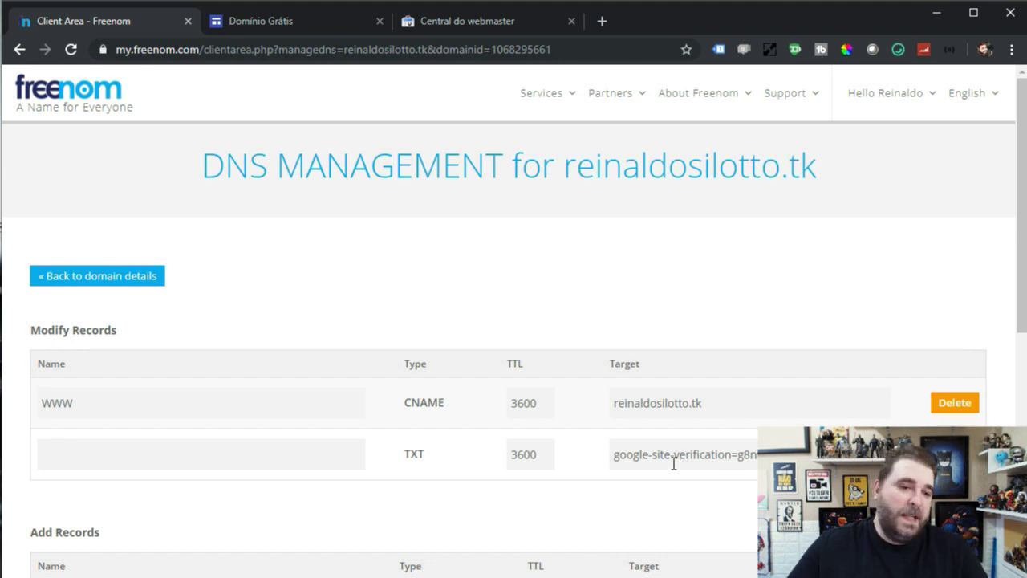
left_click(440, 24)
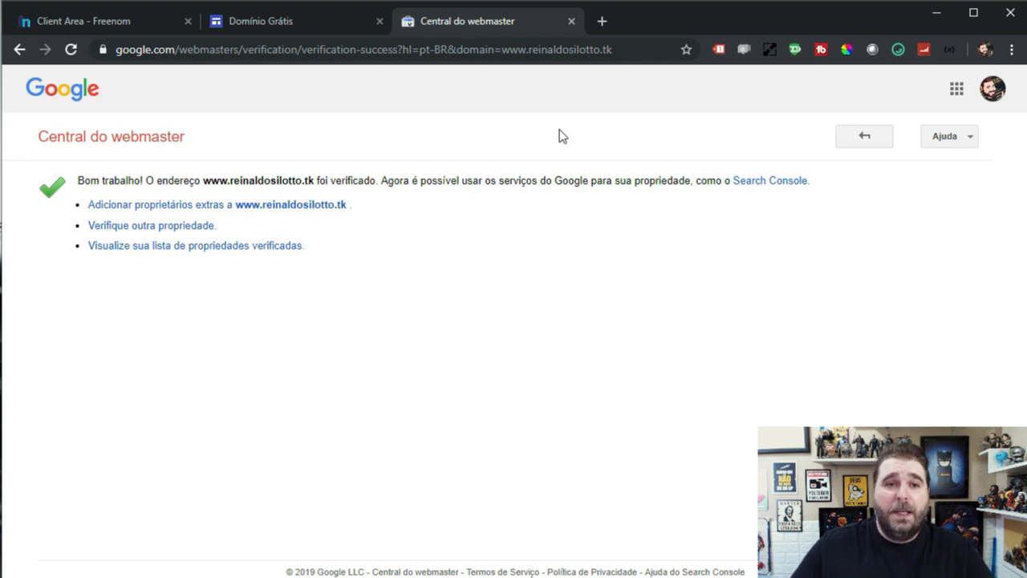
Close the Google verification page and reopen a fresh custom URL form for the Domínio Grátis site.
left_click(573, 20)
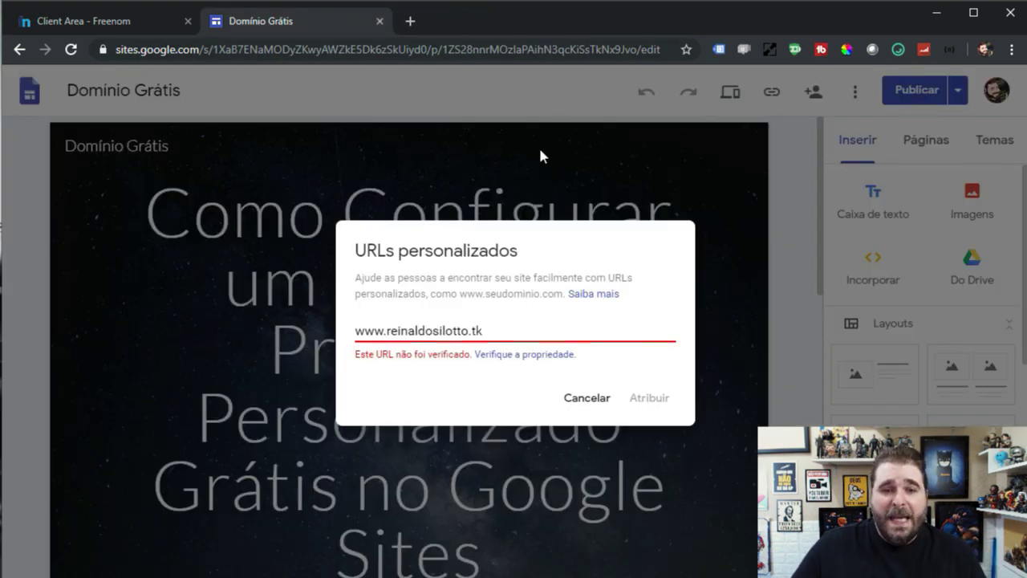
left_click(584, 398)
left_click(854, 90)
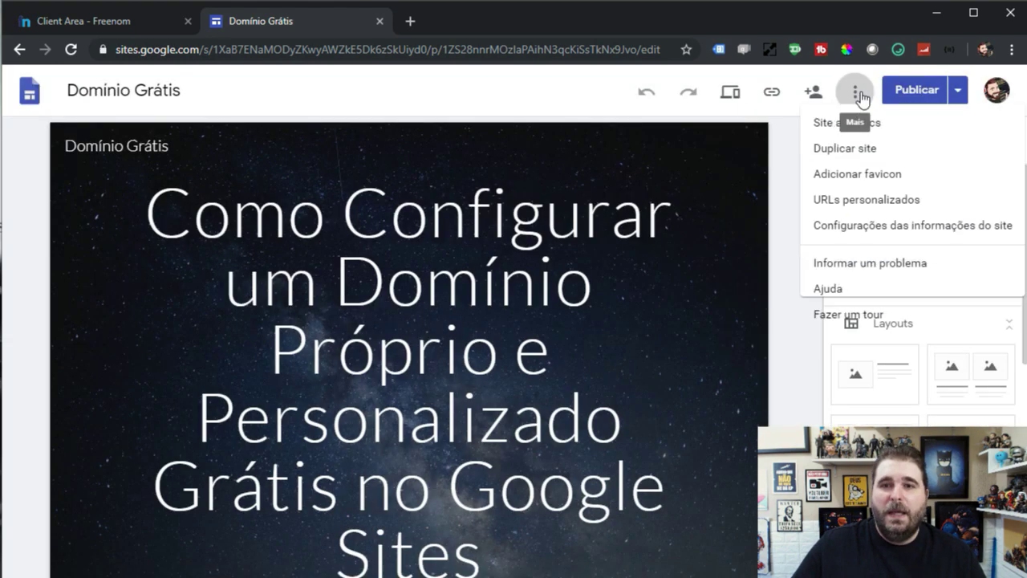
left_click(852, 210)
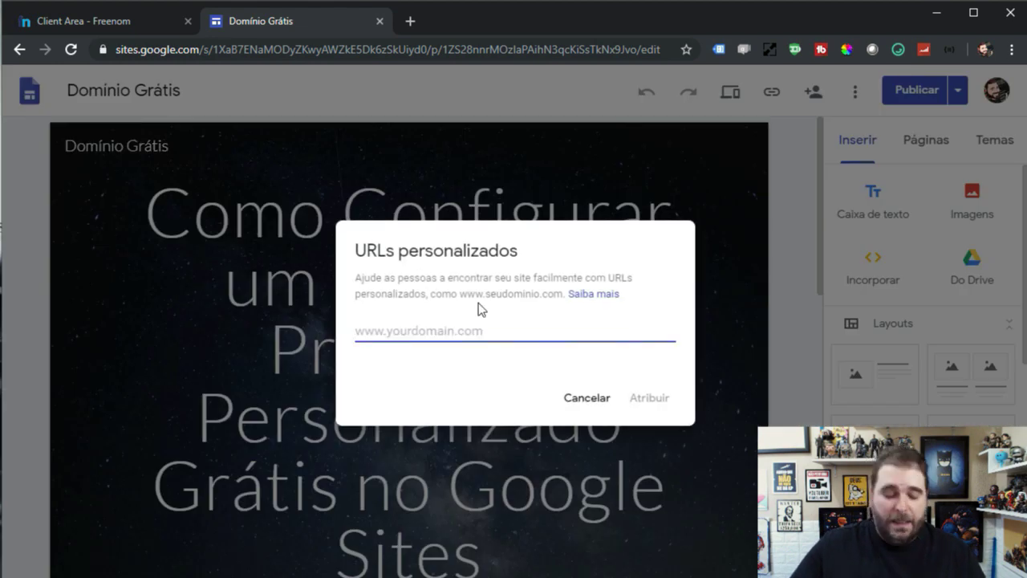
Assign the www address of the verified .tk domain as the site's custom URL and publish the site.
type("www.reinaldosilotto")
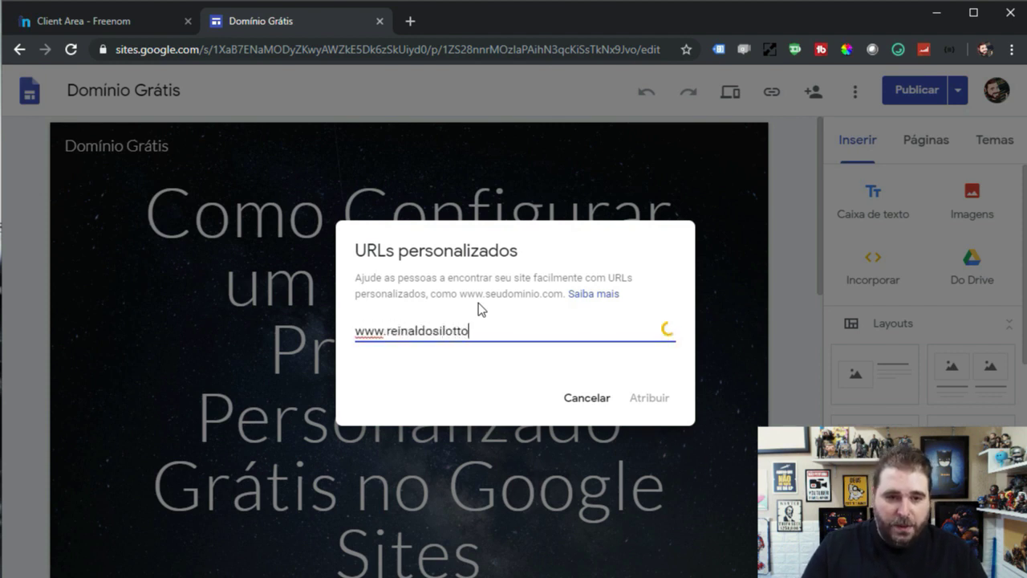
type(".tk")
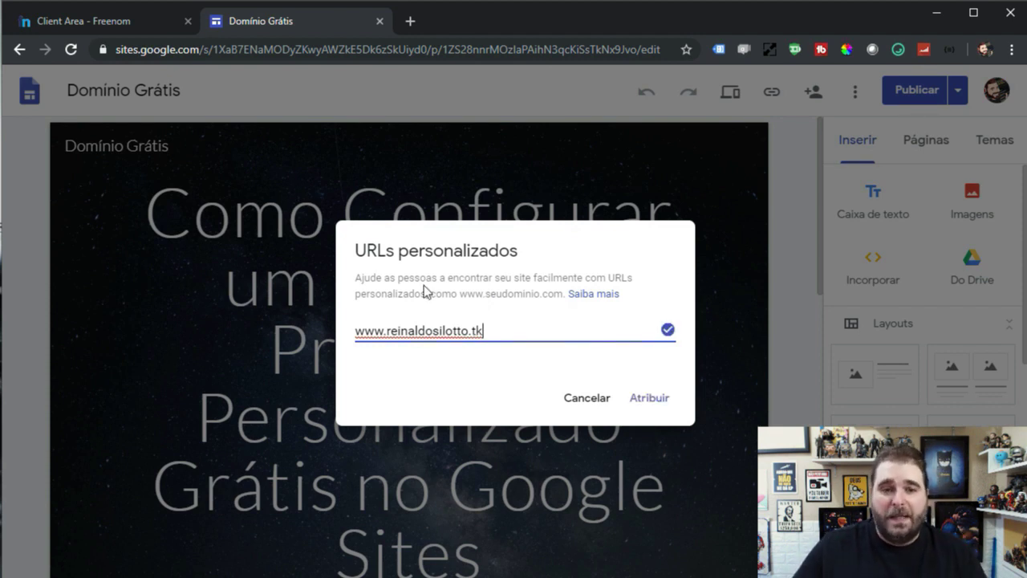
left_click(664, 401)
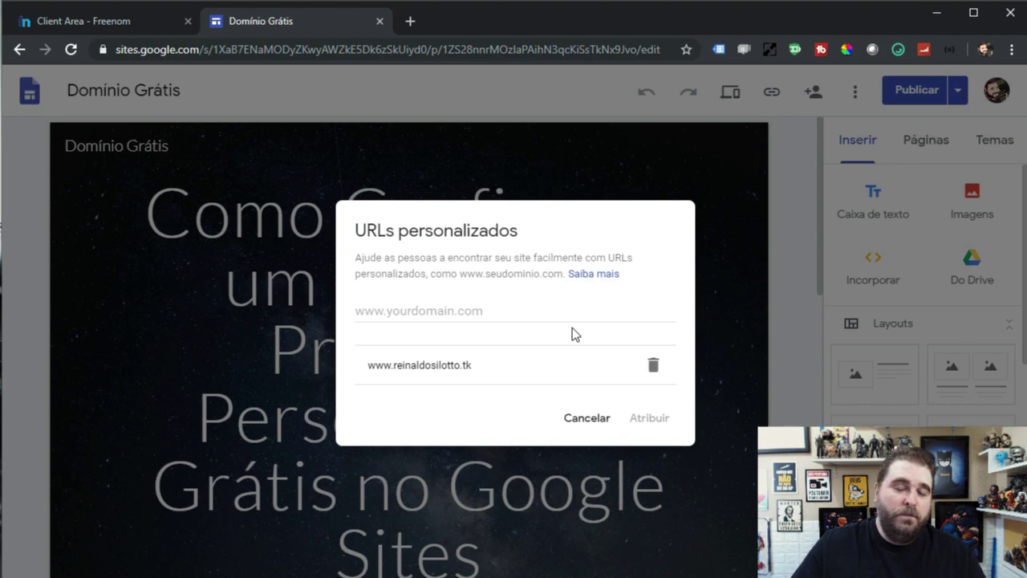
left_click(739, 347)
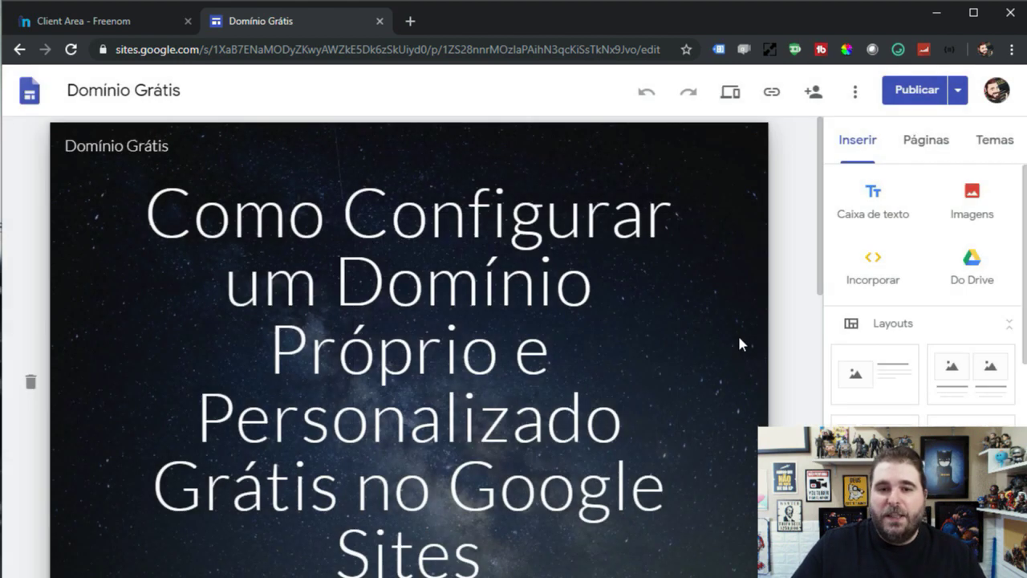
left_click(921, 99)
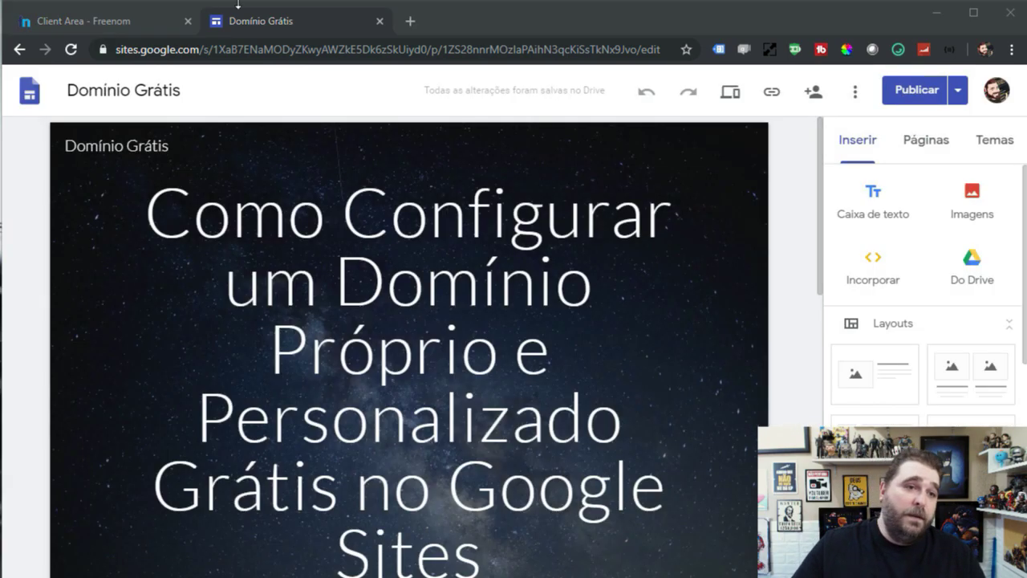
Switch to Freenom, save ghs.googlehosted.com as the target of the WWW CNAME record, and return to the Google Sites editor.
left_click(113, 24)
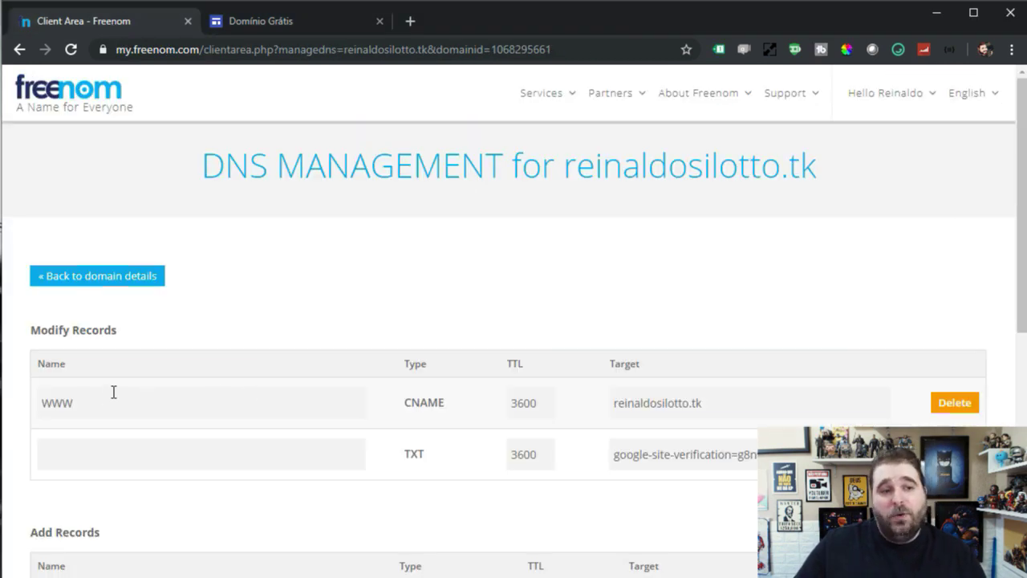
triple_click(729, 412)
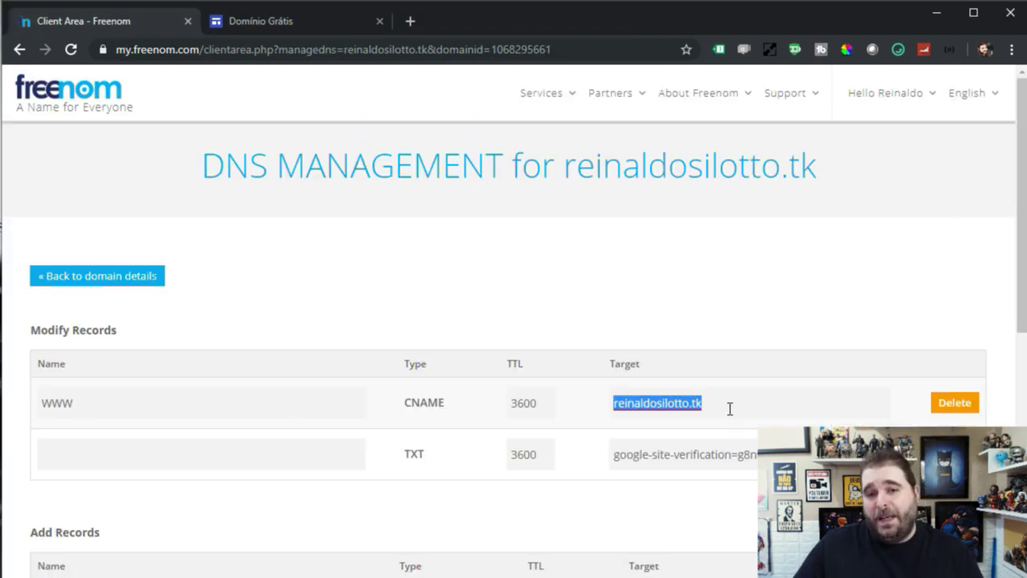
key("BackSpace")
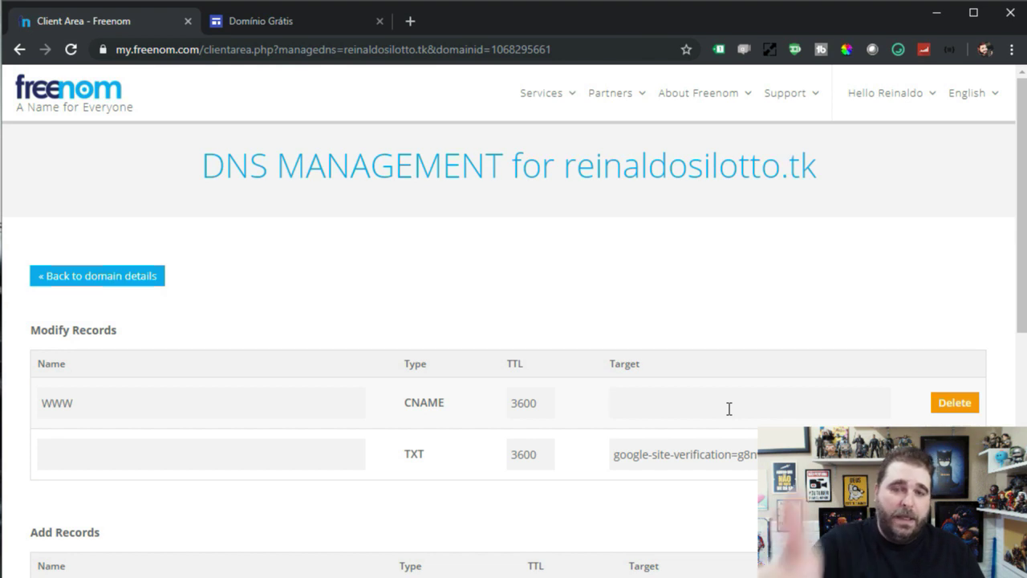
type("g")
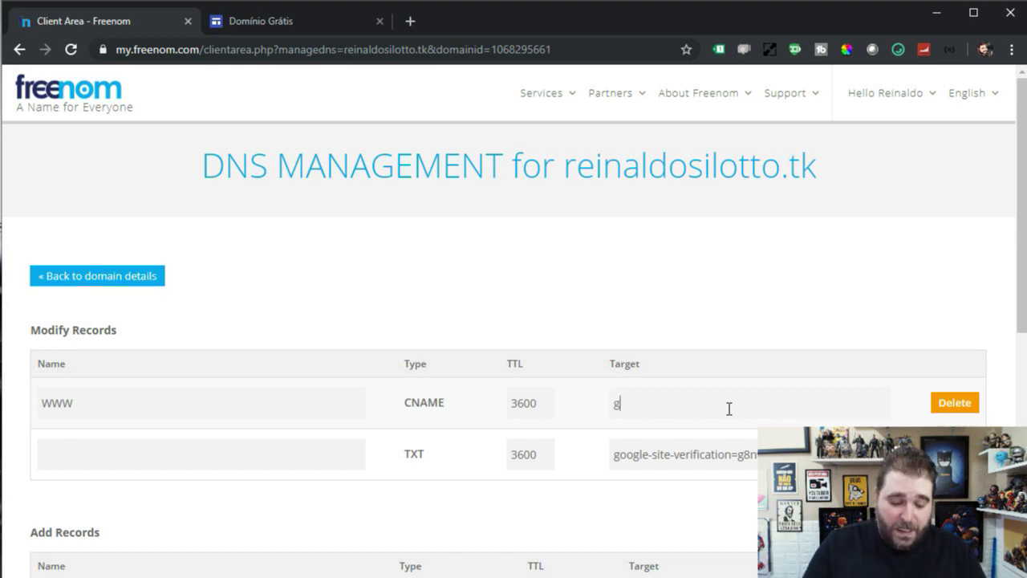
type("hs.")
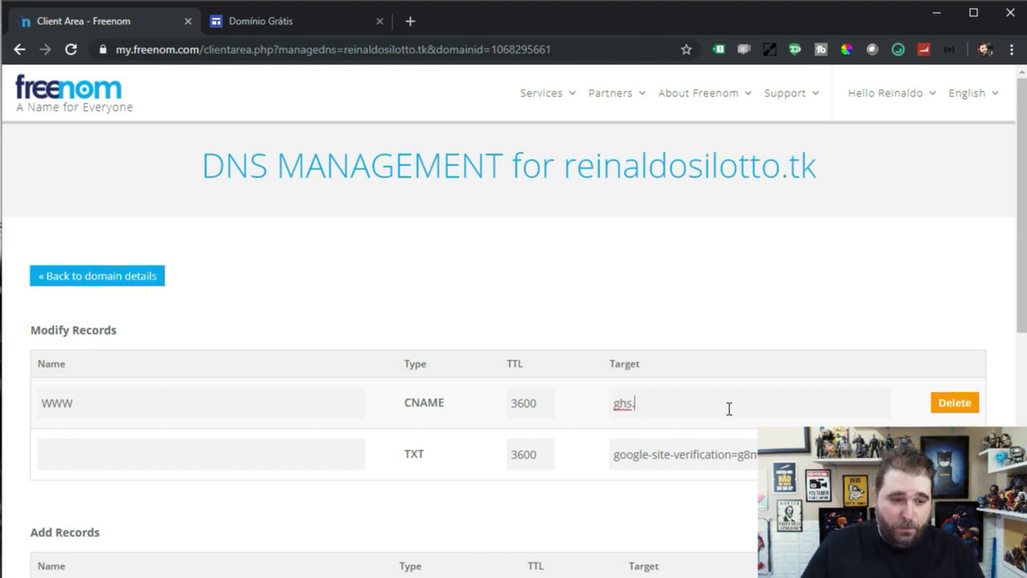
type("googlehosted.com")
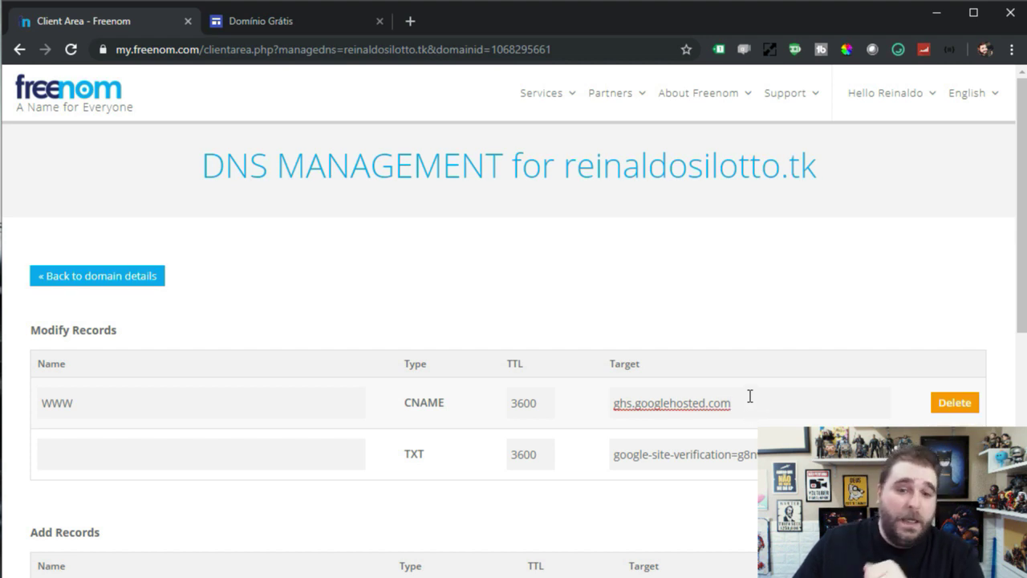
key("Return")
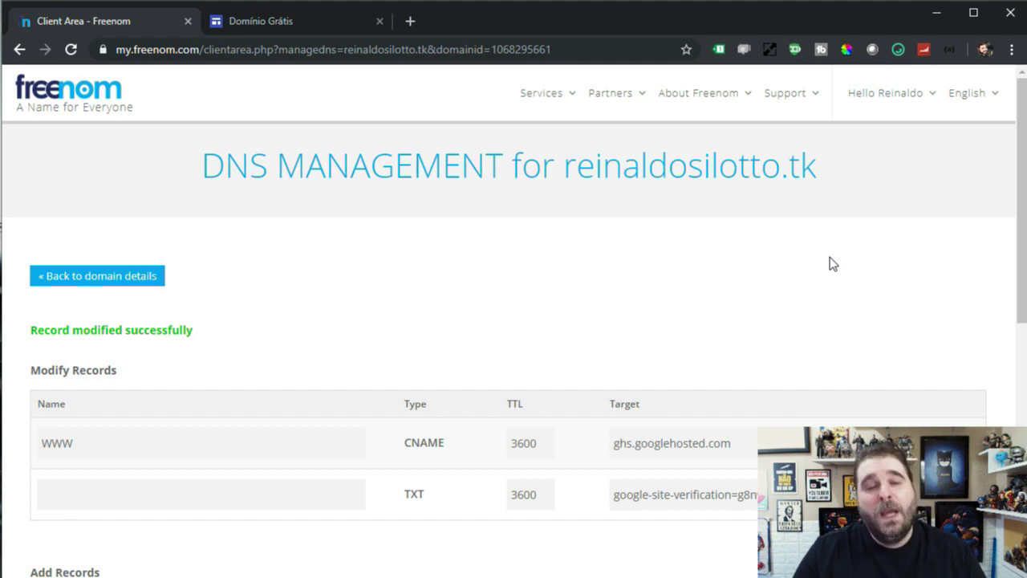
left_click(274, 23)
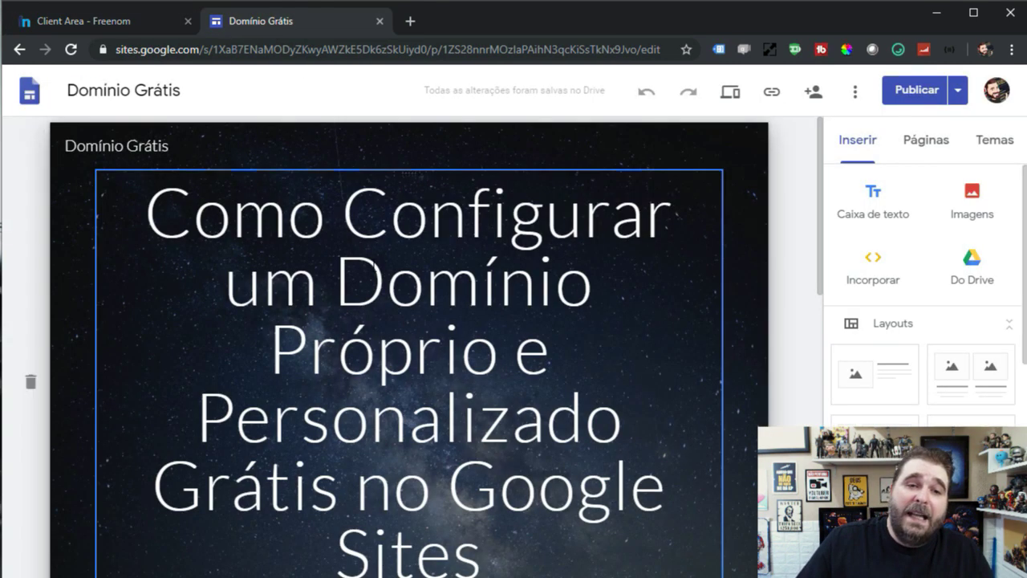